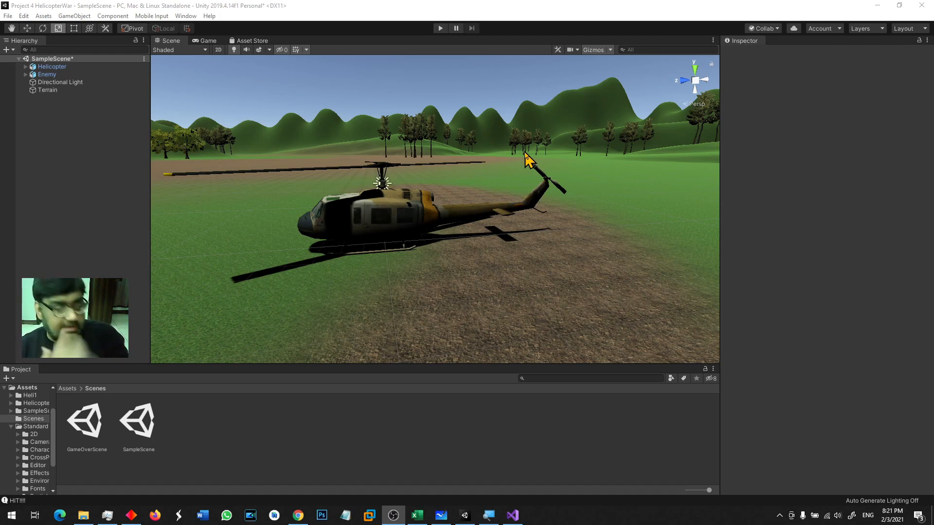
Create a folder named MyPrefab in the project's Assets and open it.
double_click(55, 76)
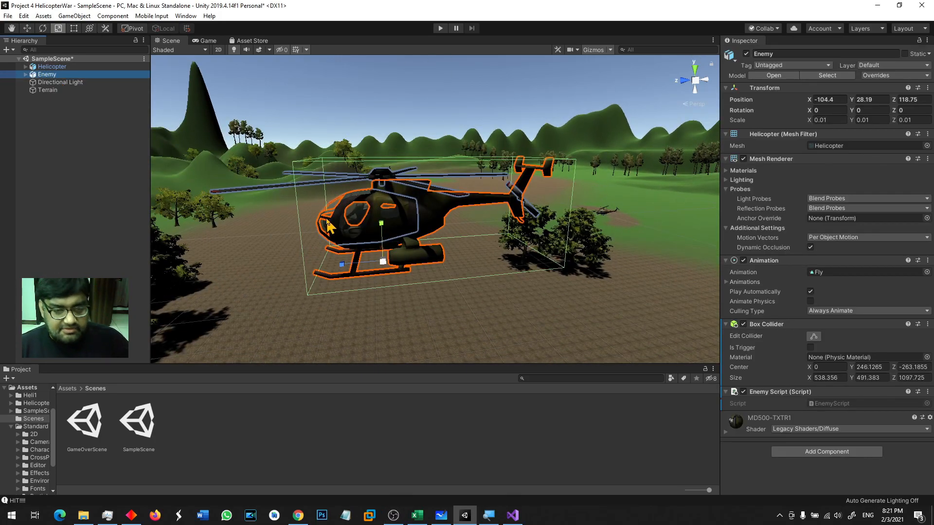
left_click_drag(334, 213, 437, 296, "alt")
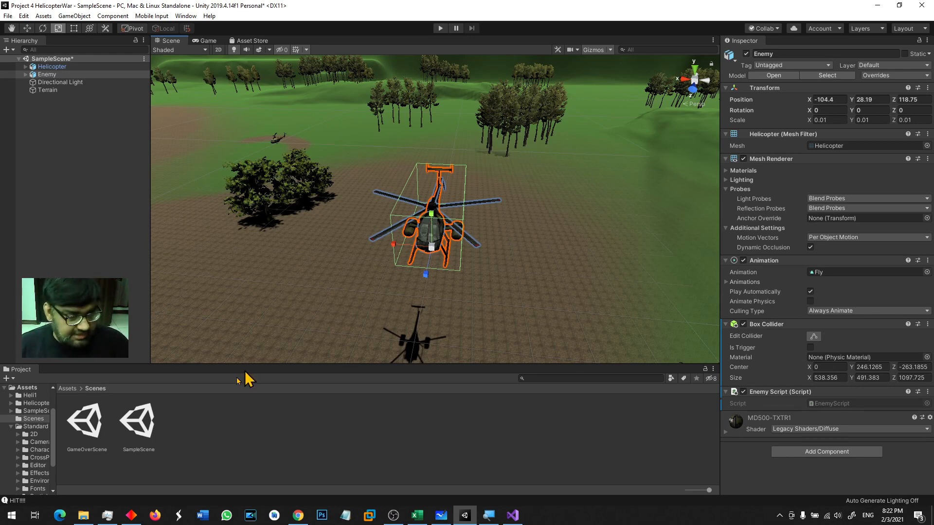
left_click(27, 388)
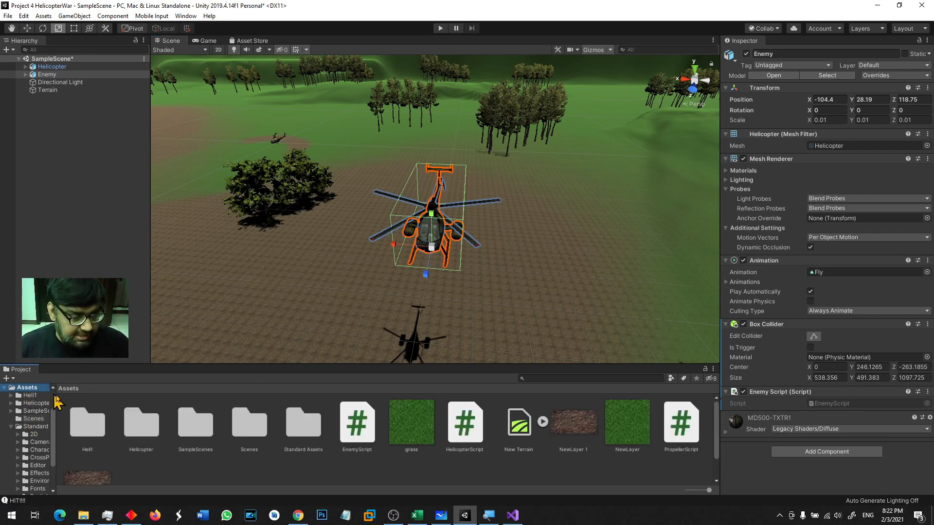
right_click(238, 471)
left_click(194, 481)
right_click(194, 484)
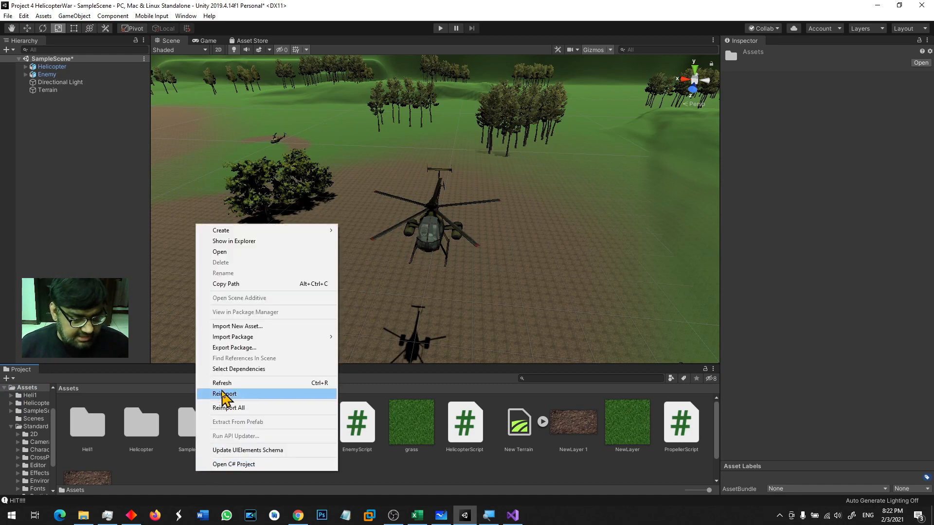
mouse_move(259, 231)
left_click(392, 151)
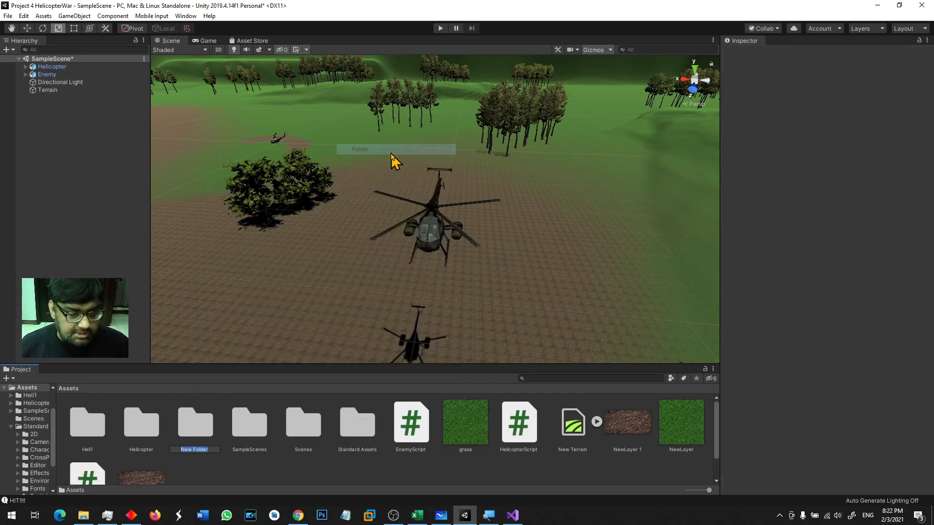
type("MyPrefab")
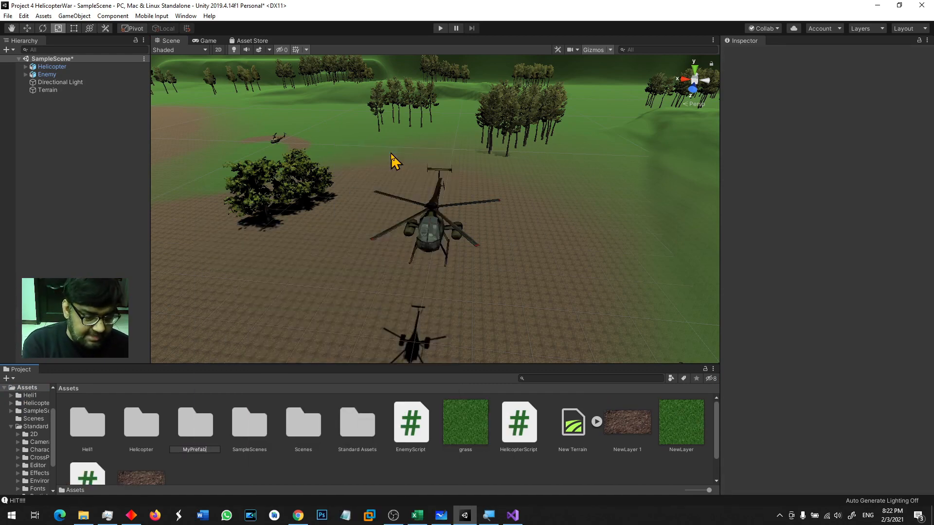
key("Return")
double_click(210, 422)
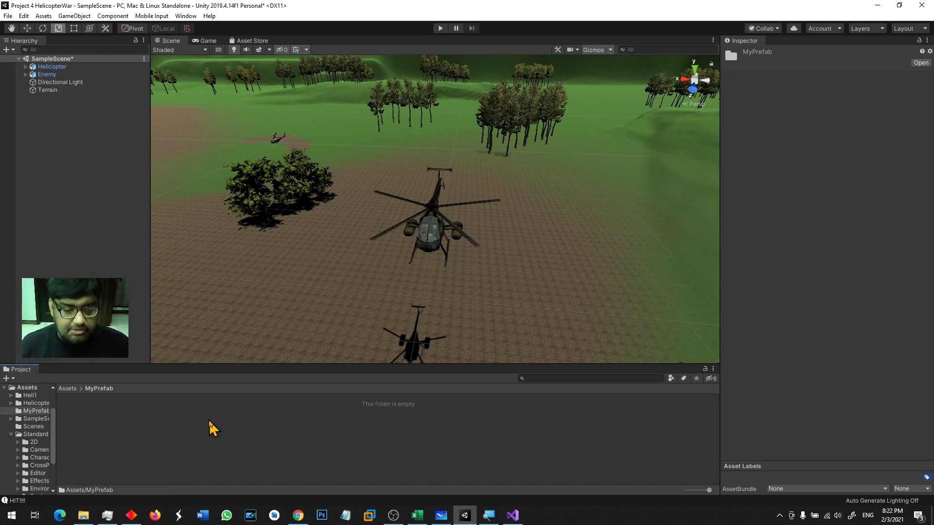
Turn the scene's Enemy helicopter into an original prefab stored in the MyPrefab folder.
left_click_drag(249, 367, 255, 315)
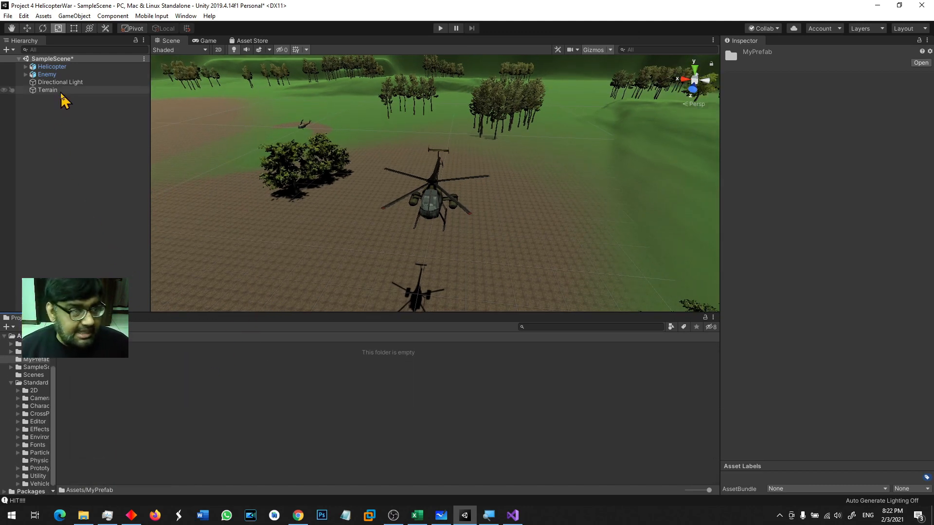
left_click(51, 75)
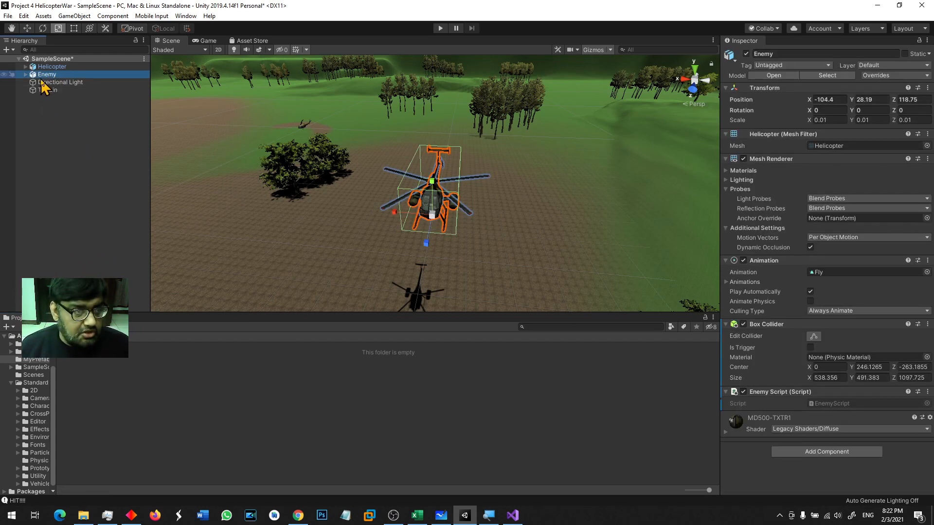
left_click_drag(45, 76, 131, 392)
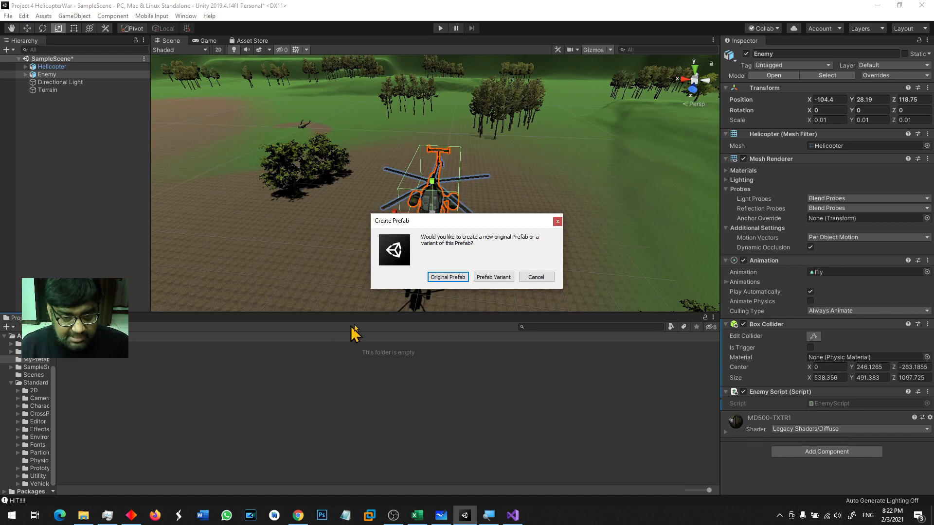
left_click(446, 277)
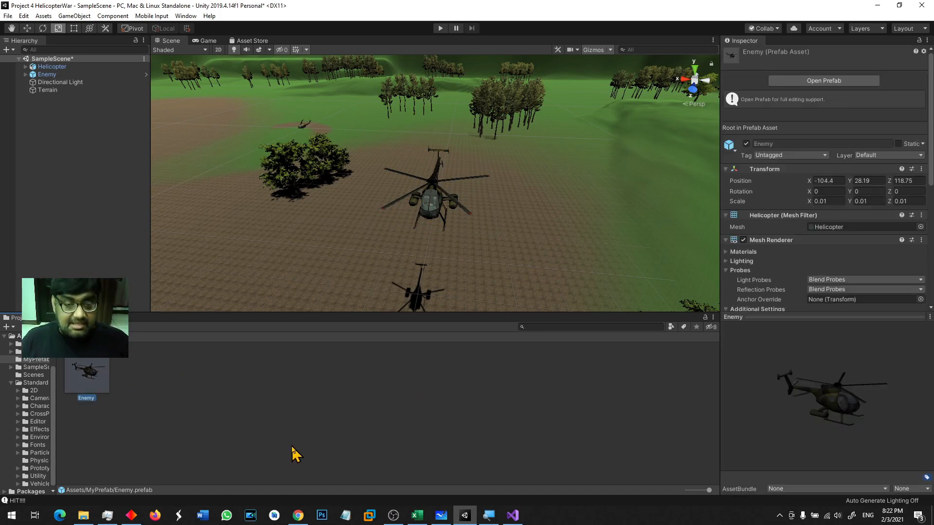
Place five instances of the Enemy prefab on the terrain and inspect the last one's script and top rotor.
left_click_drag(100, 384, 174, 291)
left_click_drag(86, 374, 204, 315)
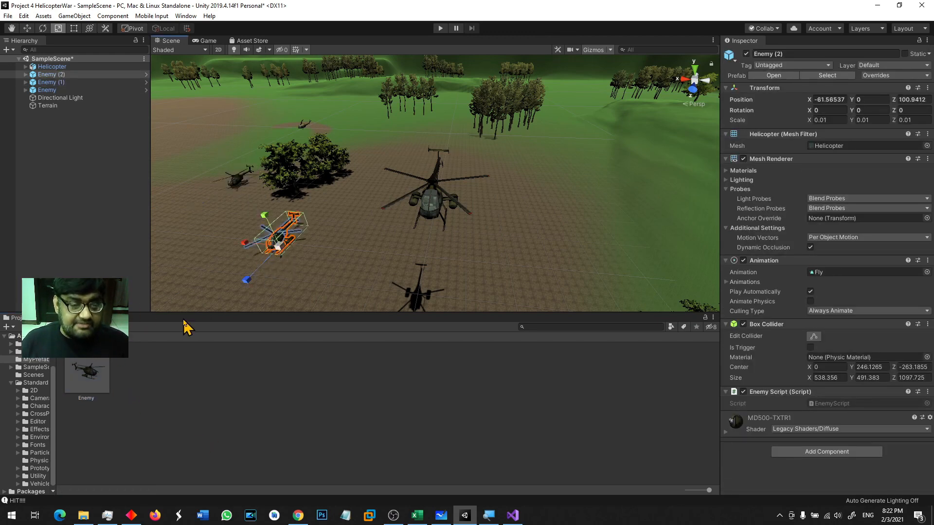
left_click_drag(118, 365, 584, 224)
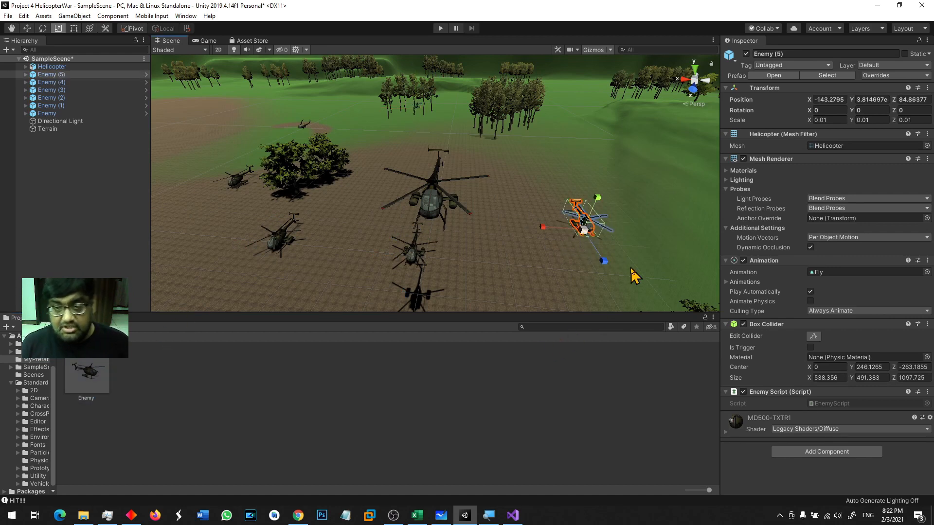
key("f")
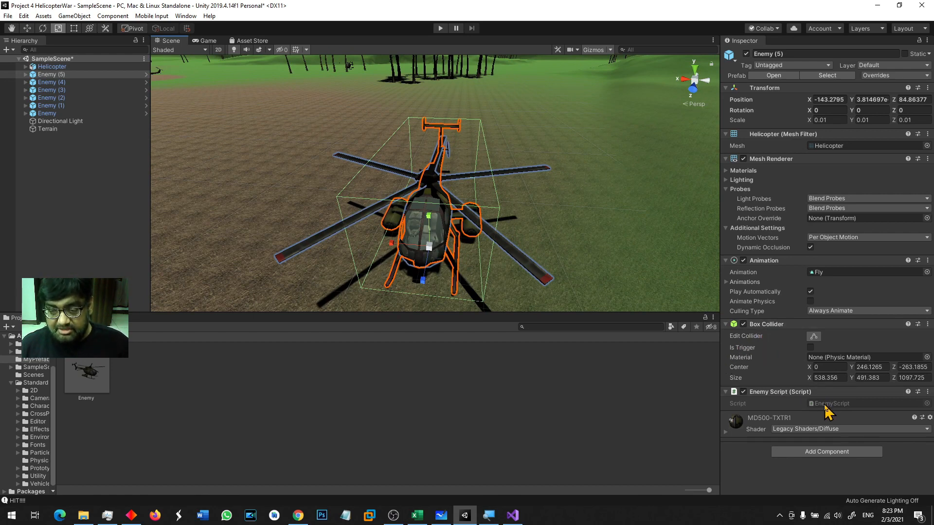
left_click(535, 268)
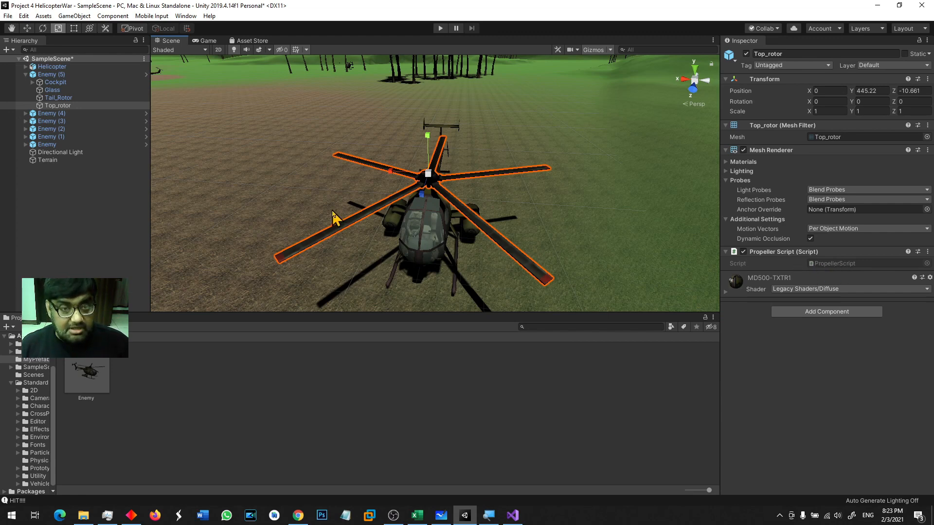
Undo the placement of the five extra Enemy instances.
key("ctrl+z")
key("ctrl+z")
key("ctrl+z")
key("ctrl+z")
key("ctrl+z")
key("ctrl+z")
key("ctrl+z")
key("ctrl+z")
key("ctrl+z")
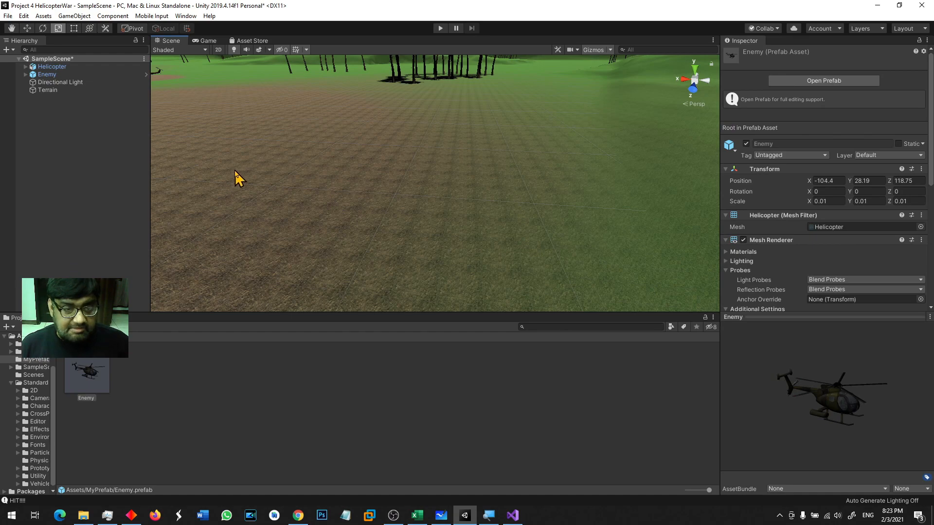
Delete the original Enemy helicopter from the scene.
double_click(47, 75)
scroll(335, 168, "down", 6)
left_click(358, 214)
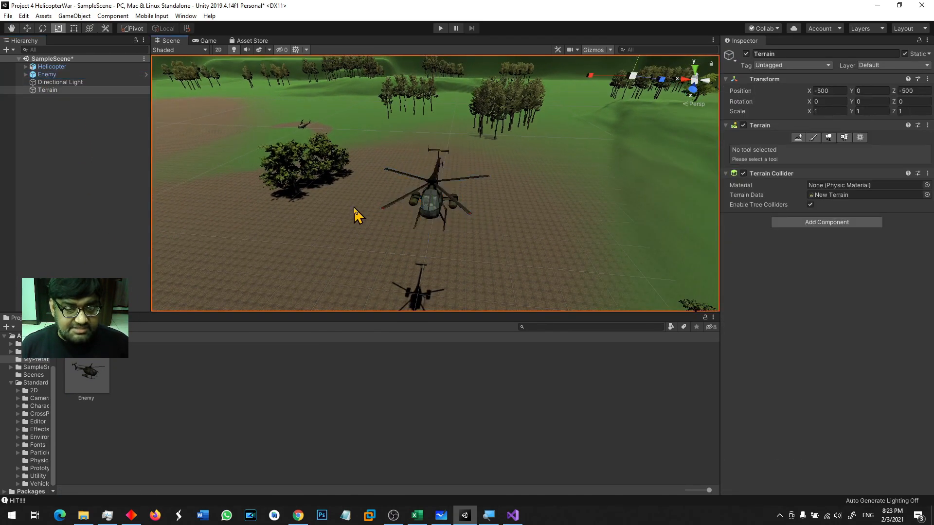
left_click(49, 74)
key("Delete")
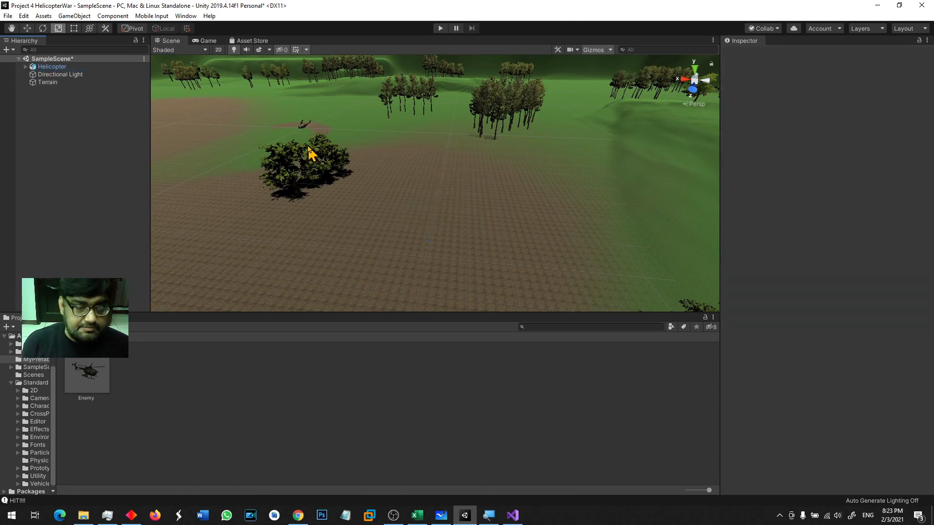
Place an instance of the Enemy prefab on the terrain near the player's helicopter, at about X 48, Z 14.
left_click_drag(87, 372, 226, 141)
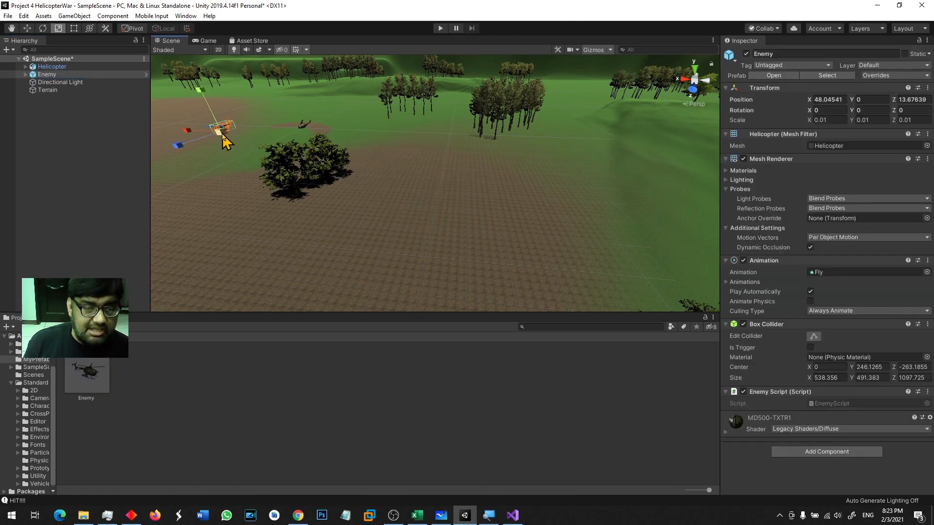
key("f")
left_click_drag(222, 183, 510, 171, "alt")
scroll(509, 171, "down", 8)
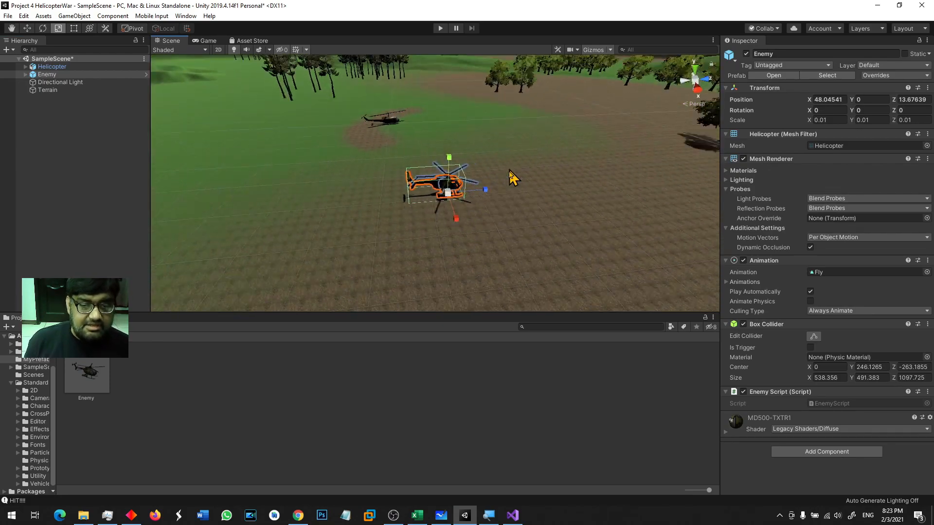
Place two more Enemy prefab instances on the terrain, at about X -40, Z 110 and X 2, Z 117.
scroll(509, 170, "down", 3)
left_click_drag(90, 373, 625, 99)
key("f")
left_click_drag(580, 163, 319, 151, "alt")
scroll(390, 155, "down", 8)
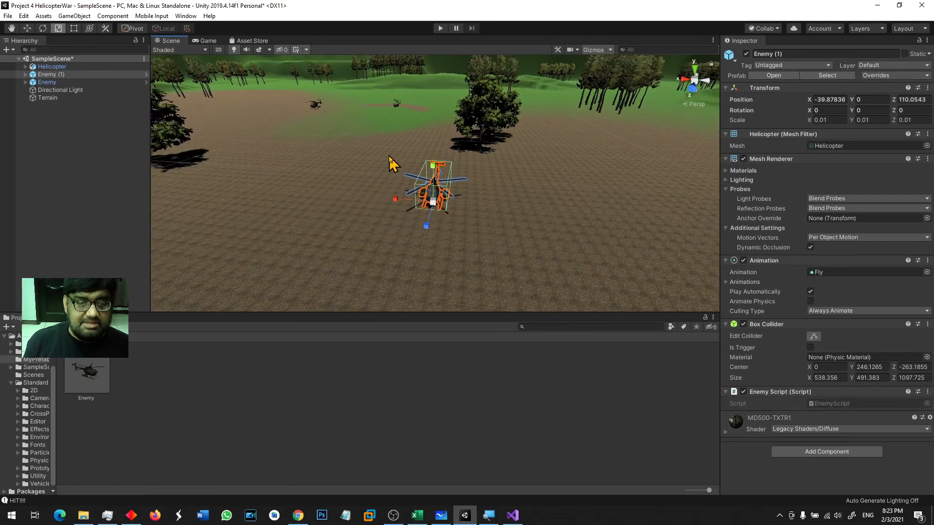
left_click_drag(87, 372, 204, 214)
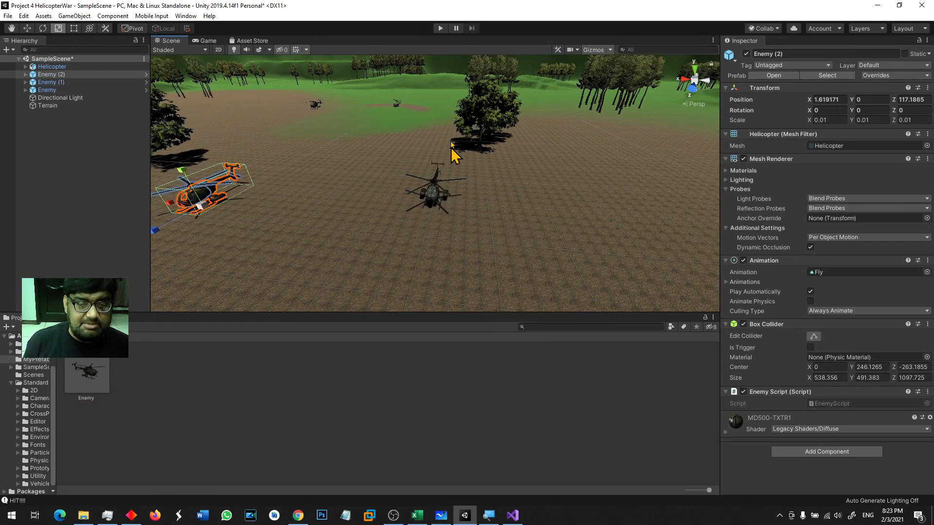
Play-test the scene by flying the helicopter around the enemy helicopters until the game ends, and exit play mode.
left_click(441, 28)
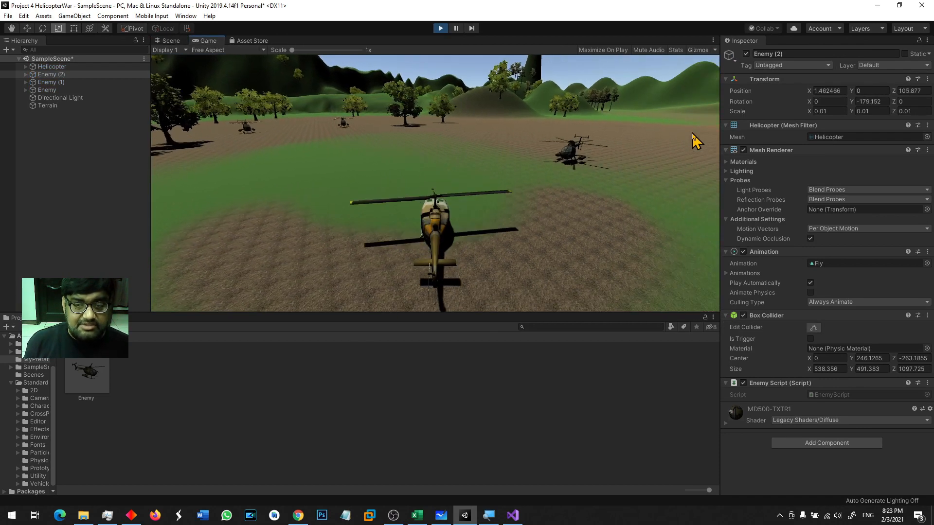
key("Down")
key("Left")
key("Down")
key("space")
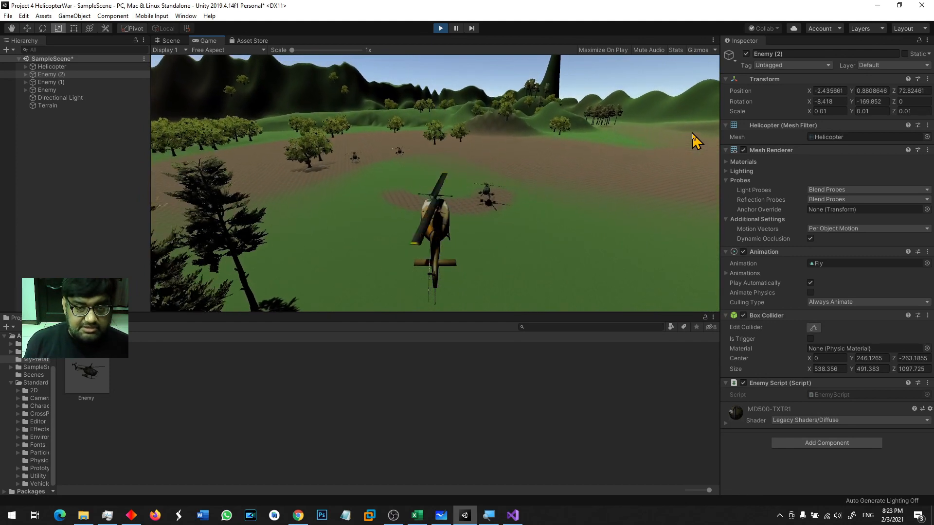
key("space")
key("Left")
key("Down")
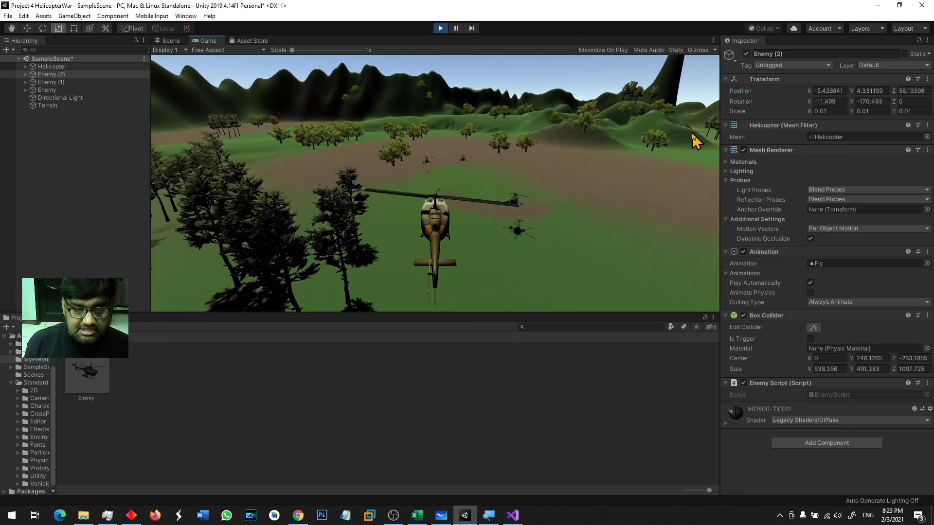
key("Right")
key("Up")
key("Left")
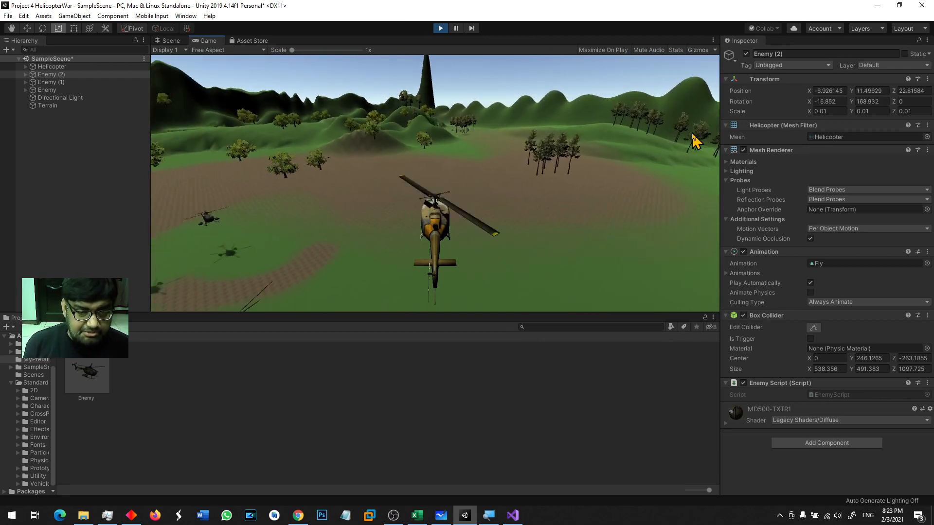
key("Left")
key("Down")
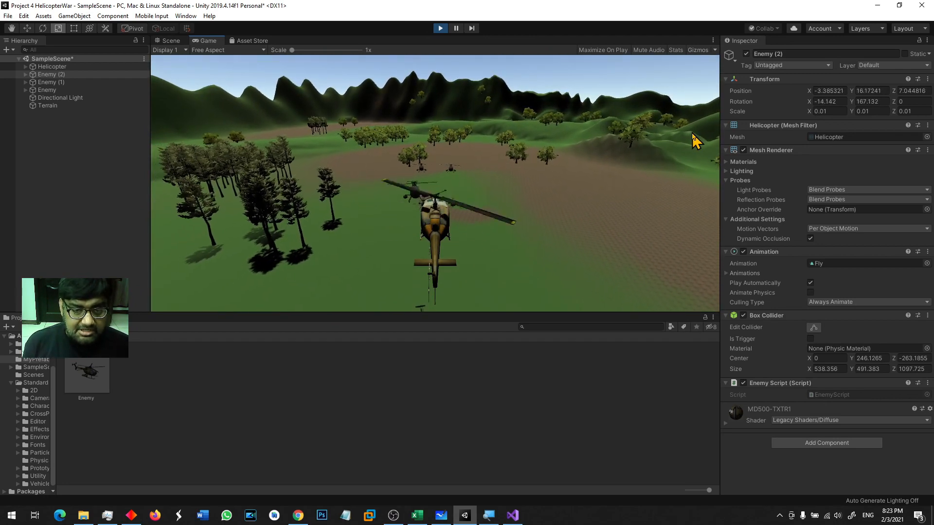
key("Right")
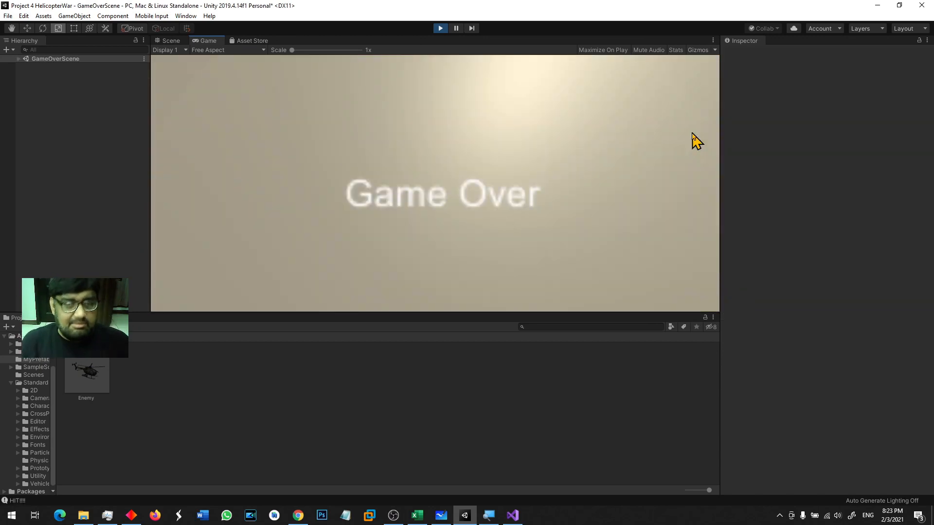
left_click(439, 28)
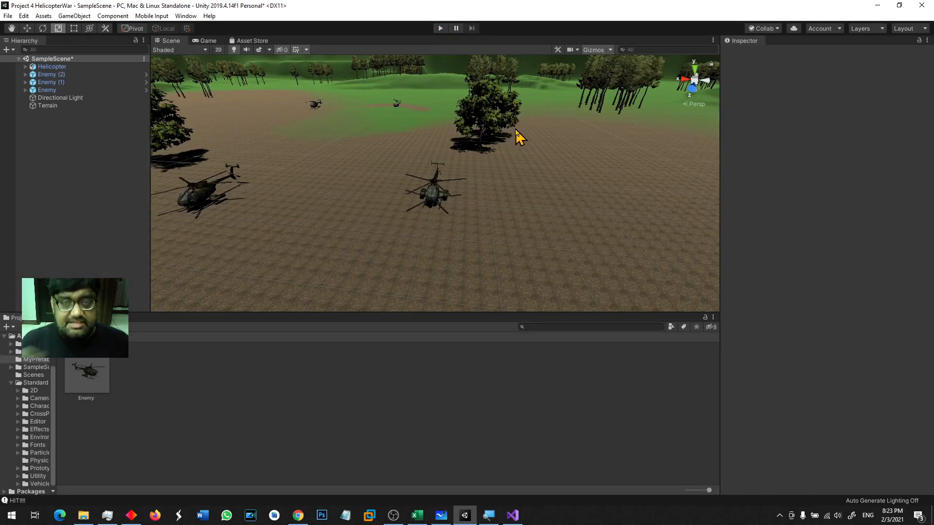